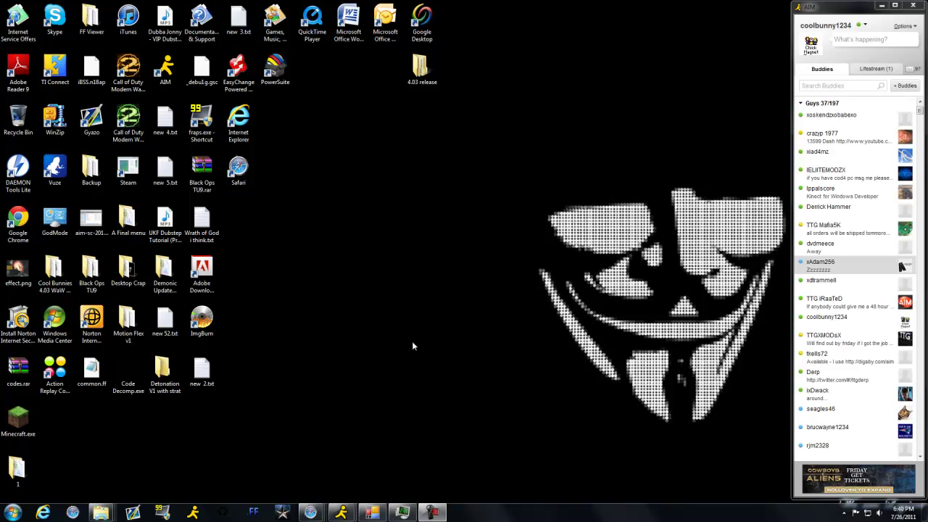
# Create a new folder on the desktop from the right-click New menu
pyautogui.rightClick(379, 173)
pyautogui.moveTo(427, 250)
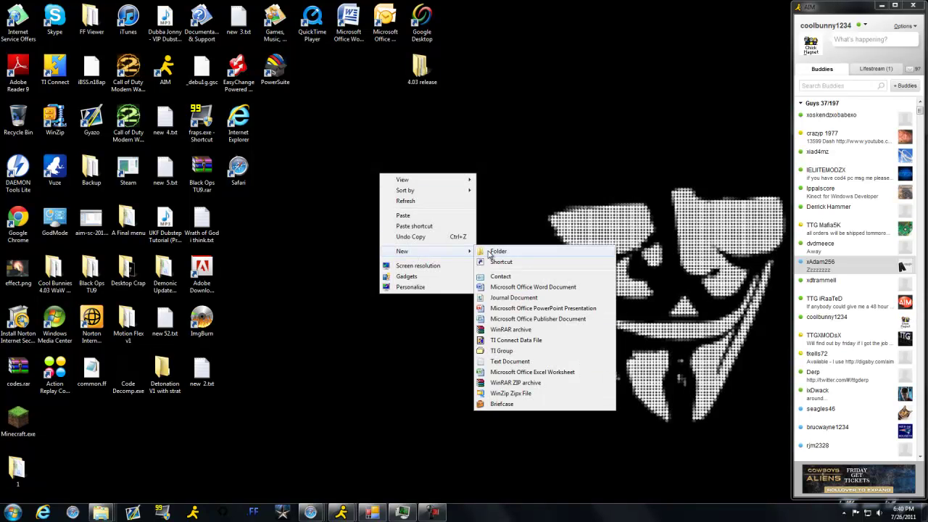
pyautogui.click(487, 249)
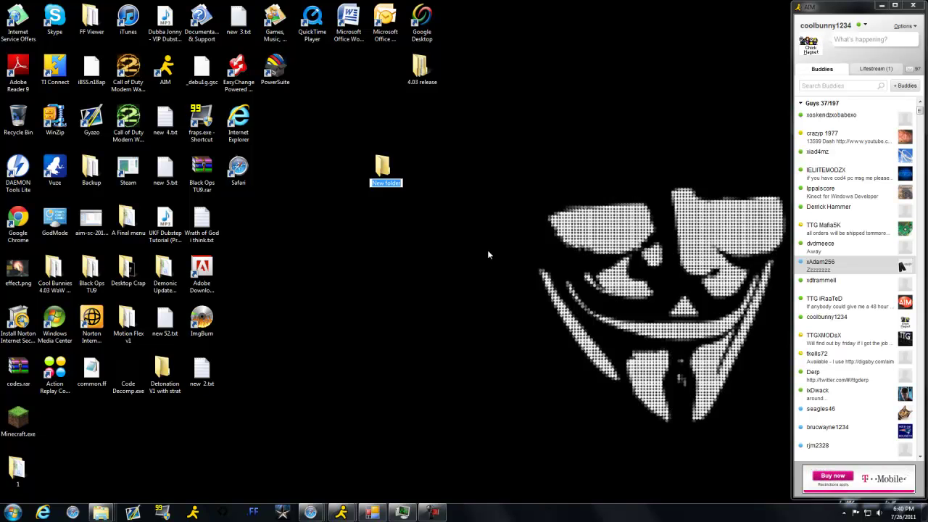
# Name the folder 4.03, add an empty maps subfolder inside, and move the window aside
pyautogui.write('4.03')
pyautogui.press('Return')
pyautogui.press('Return')
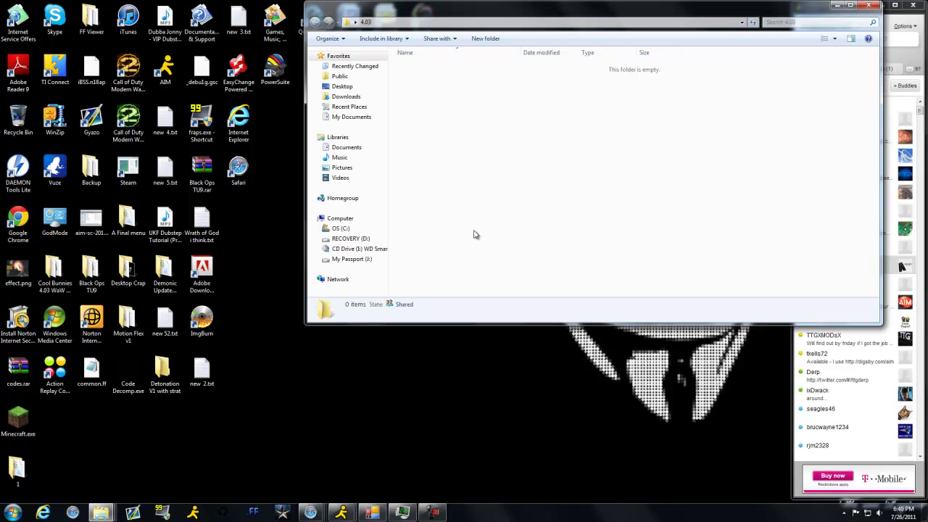
pyautogui.rightClick(459, 148)
pyautogui.moveTo(508, 261)
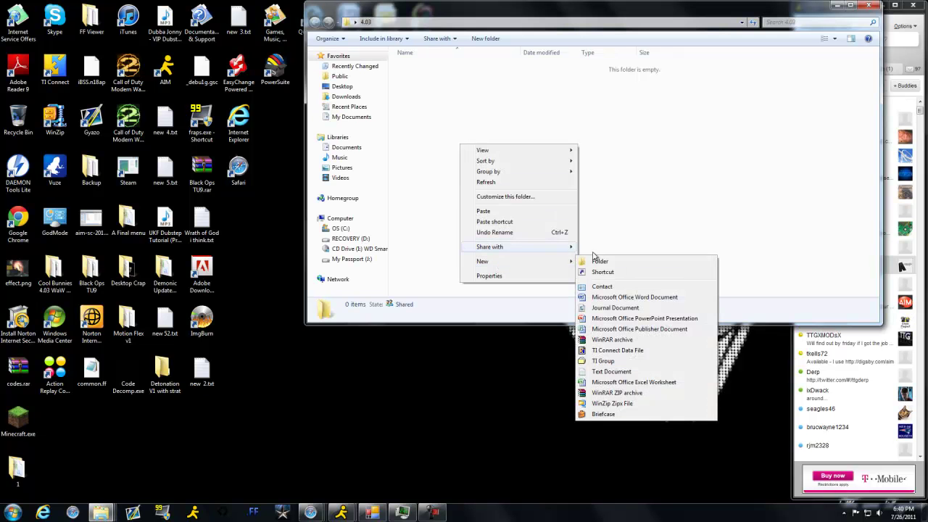
pyautogui.click(598, 261)
pyautogui.write('maps')
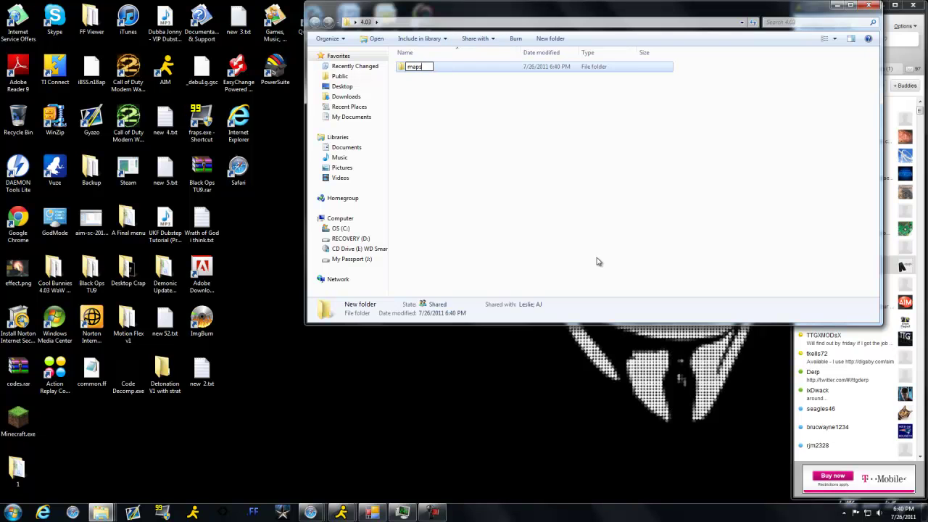
pyautogui.press('Return')
pyautogui.press('Return')
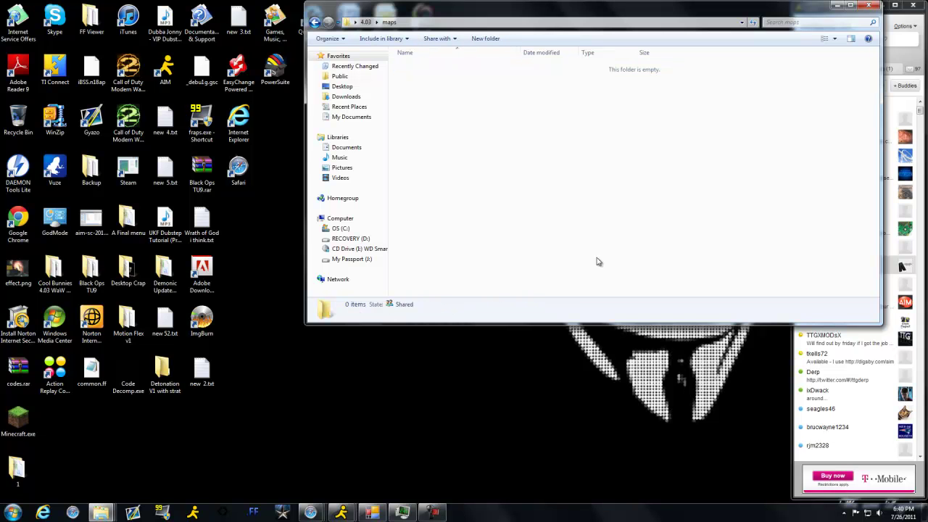
pyautogui.moveTo(441, 100)
pyautogui.mouseDown()
pyautogui.moveTo(466, 165)
pyautogui.moveTo(535, 205)
pyautogui.mouseUp()
pyautogui.moveTo(445, 11); pyautogui.dragTo(410, 182)
# Open 4.03 release's maps folder and look over its three GSC script files
pyautogui.doubleClick(424, 72)
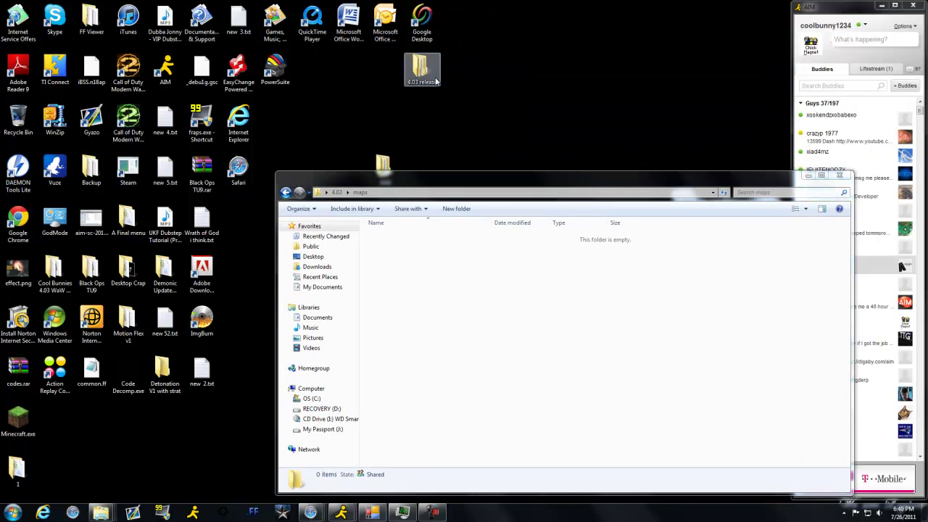
pyautogui.doubleClick(431, 66)
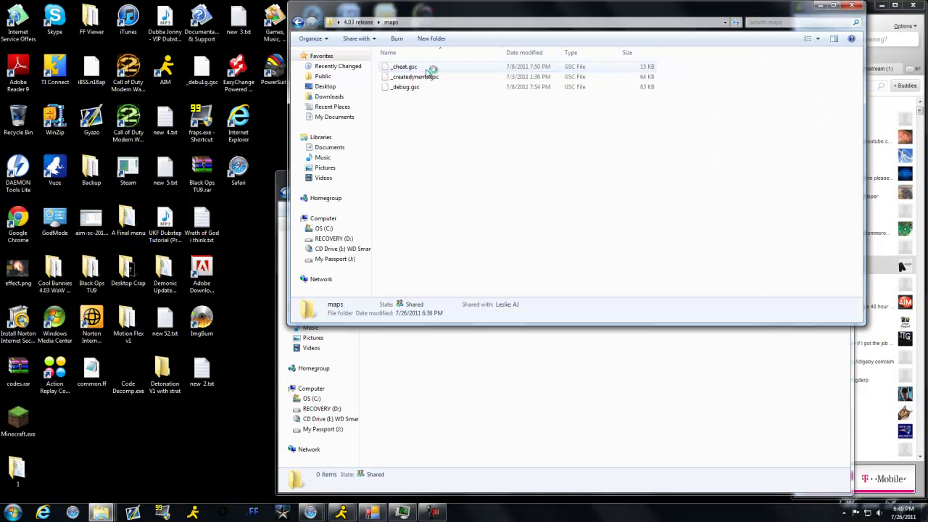
pyautogui.moveTo(431, 119); pyautogui.dragTo(406, 65)
pyautogui.click(433, 136)
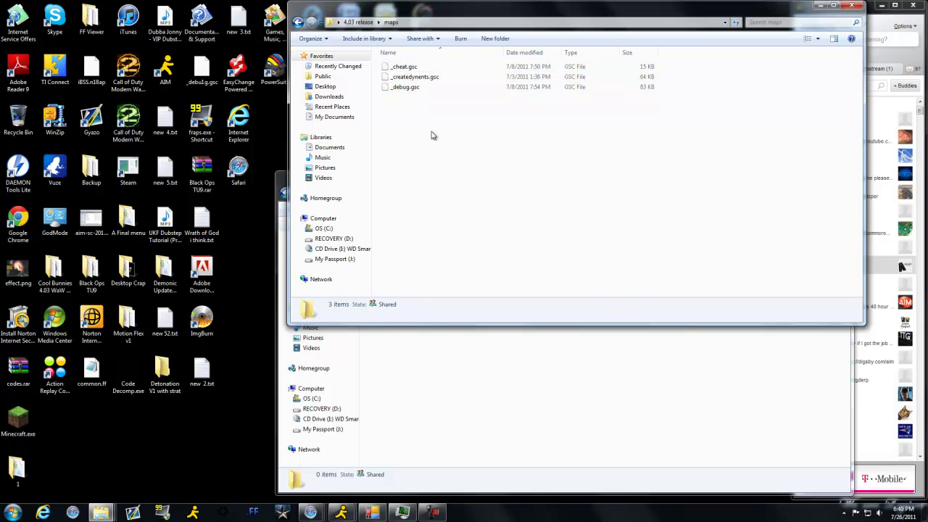
# Launch Iso Tool Beta, dismiss its unhandled exception error, and close it
pyautogui.click(372, 512)
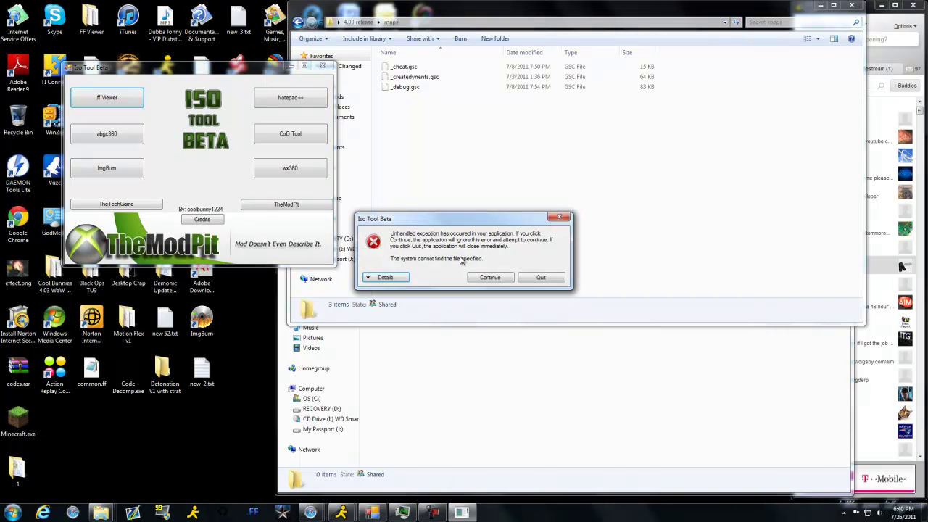
pyautogui.click(491, 278)
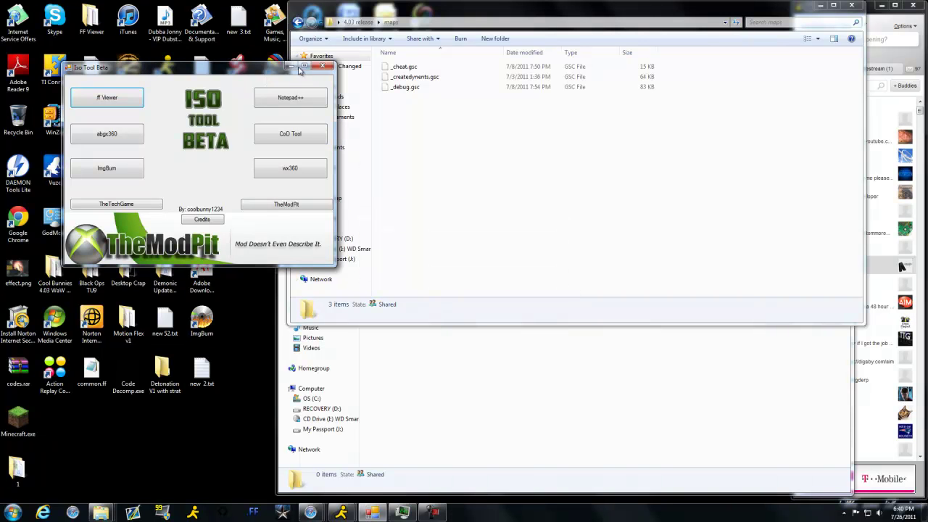
pyautogui.click(322, 65)
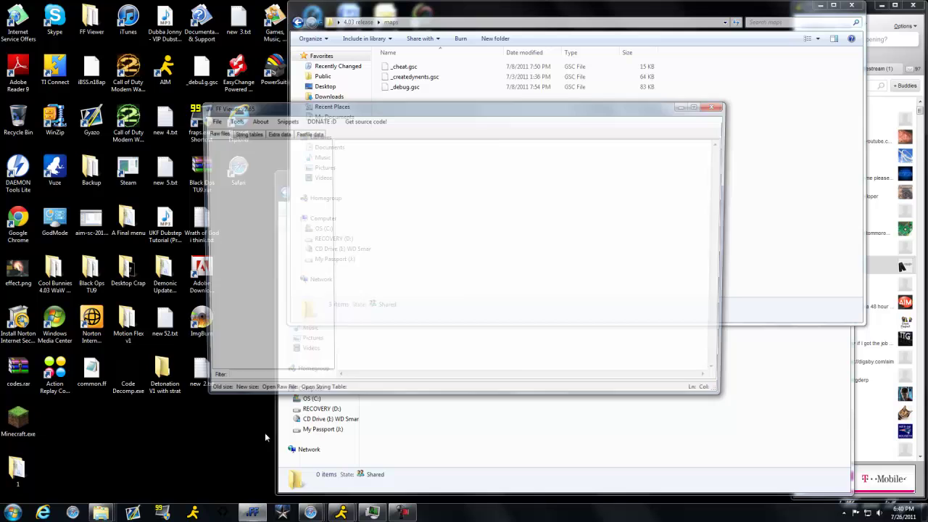
# Browse FF Viewer's File menu and raw files context menu without loading anything
pyautogui.click(211, 122)
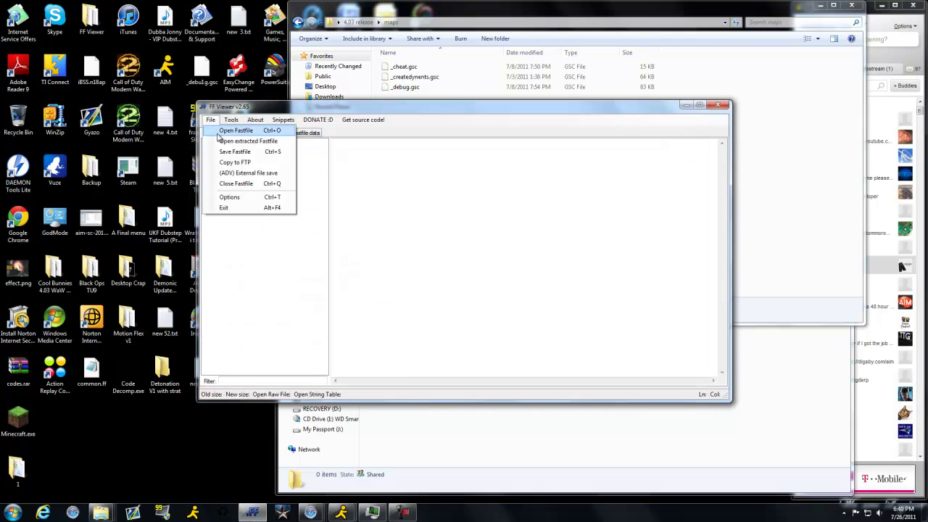
pyautogui.click(211, 121)
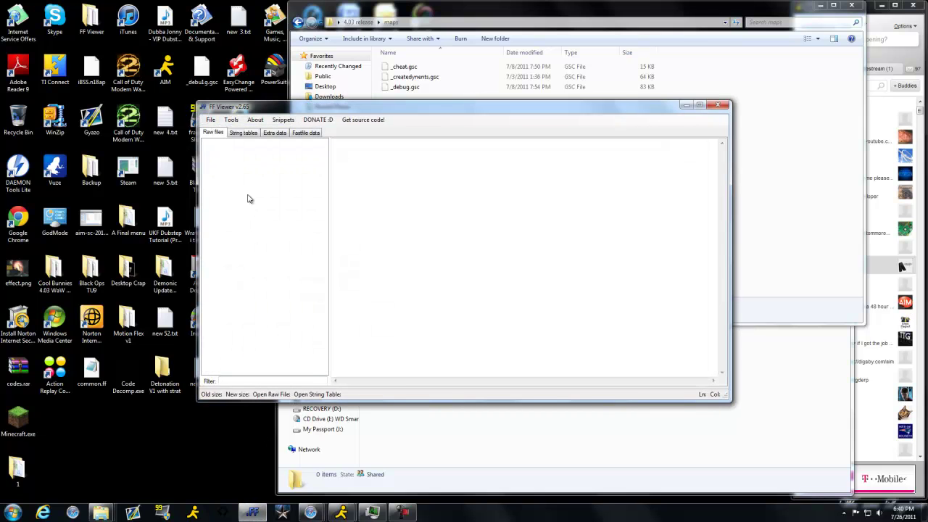
pyautogui.rightClick(240, 275)
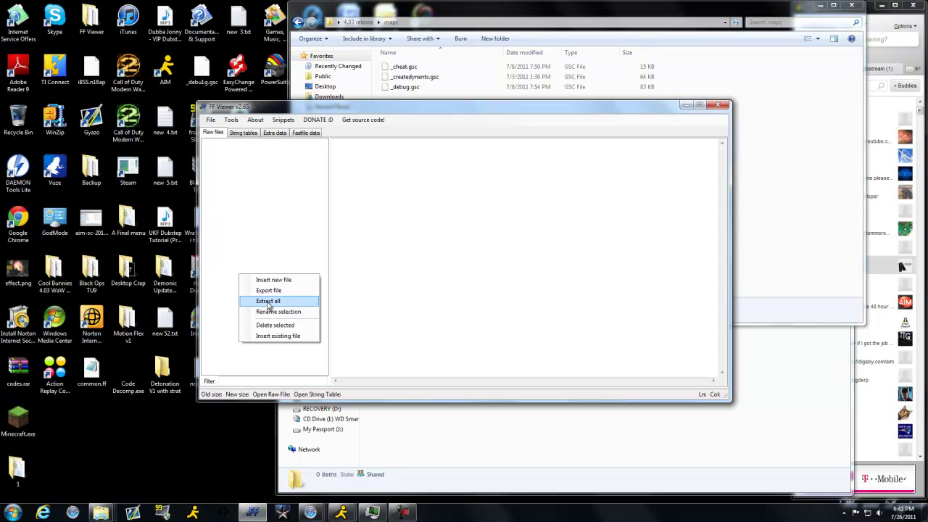
pyautogui.click(414, 292)
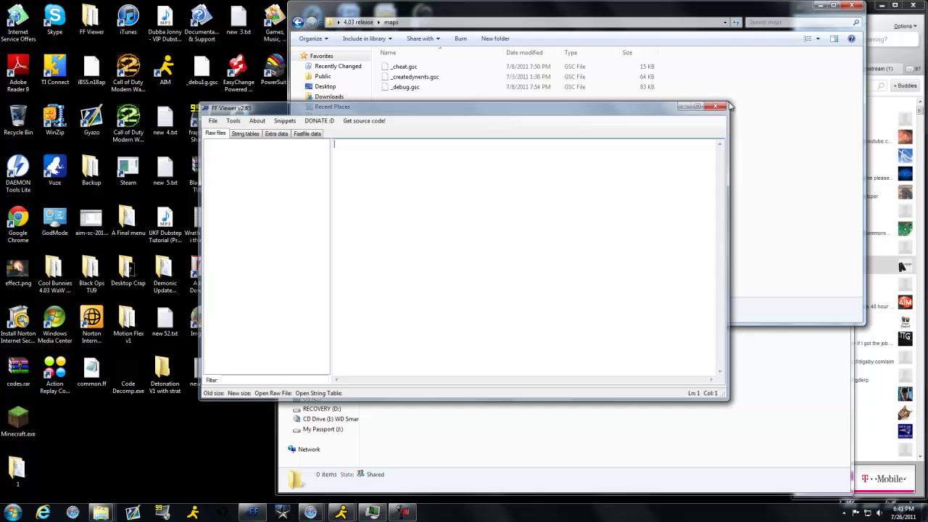
# Close FF Viewer and switch to the other Explorer window
pyautogui.click(716, 106)
pyautogui.moveTo(484, 119); pyautogui.dragTo(433, 73)
pyautogui.click(465, 207)
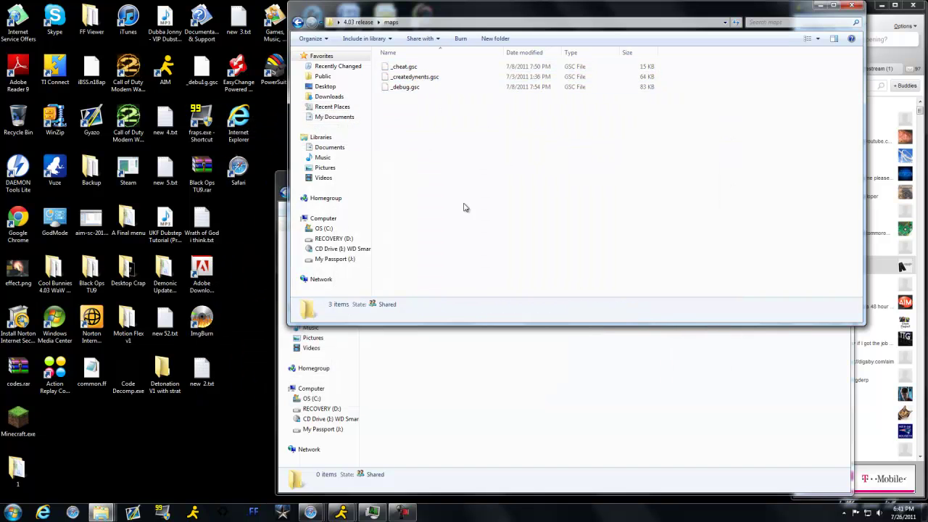
pyautogui.click(101, 512)
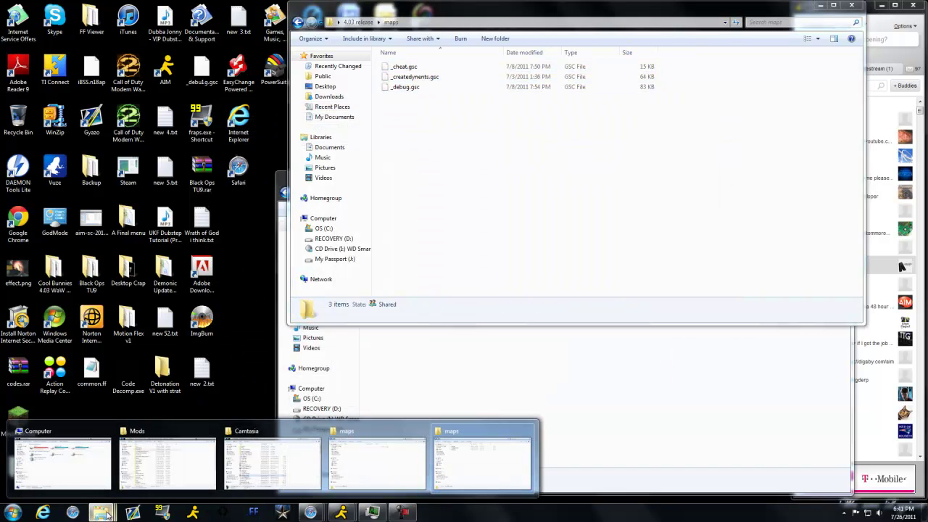
pyautogui.click(167, 460)
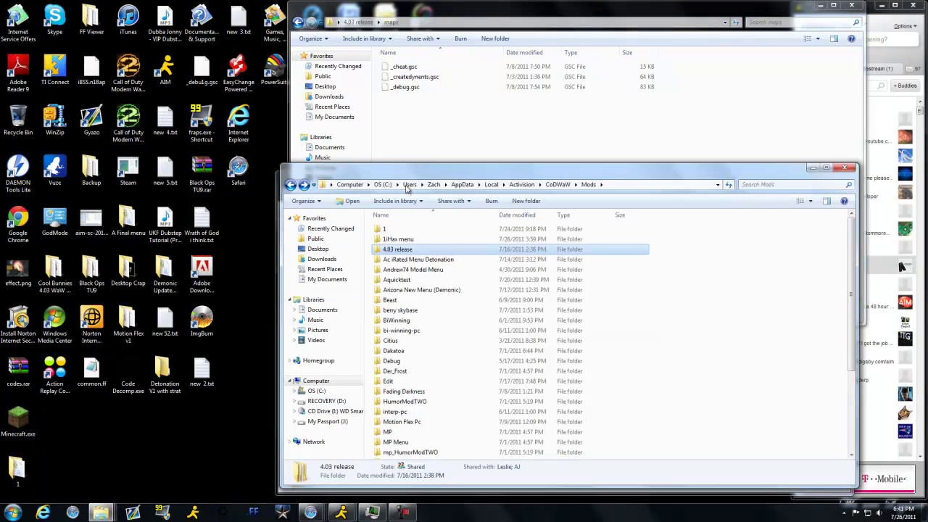
# Navigate from AppData through Local and Activision into the CoDWaW folder
pyautogui.click(462, 184)
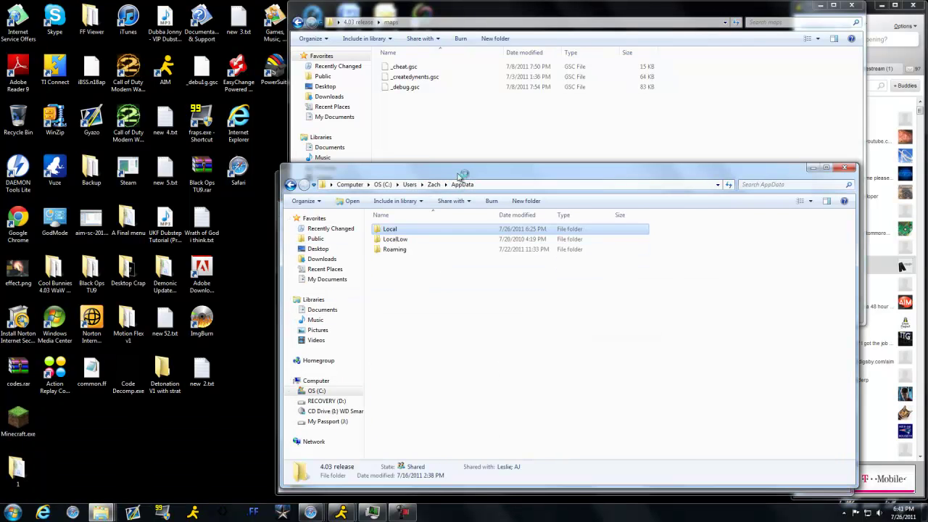
pyautogui.click(516, 184)
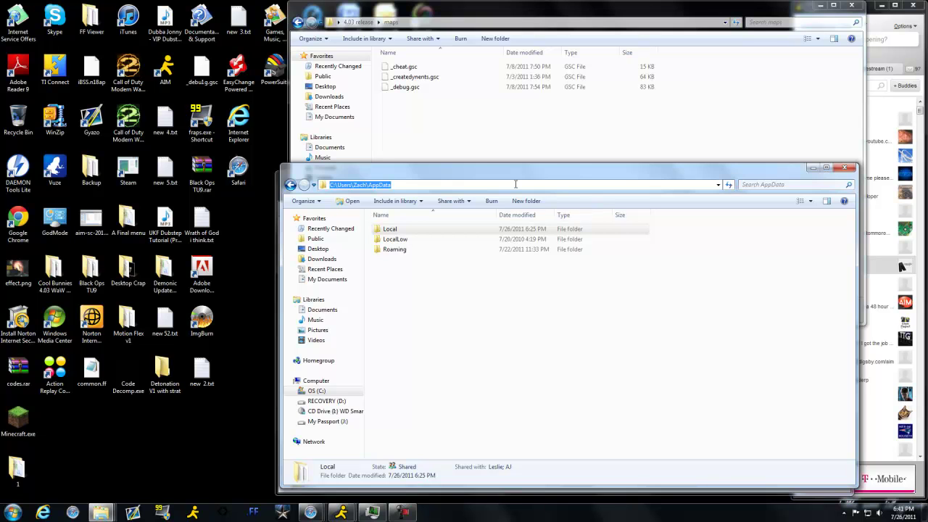
pyautogui.doubleClick(424, 230)
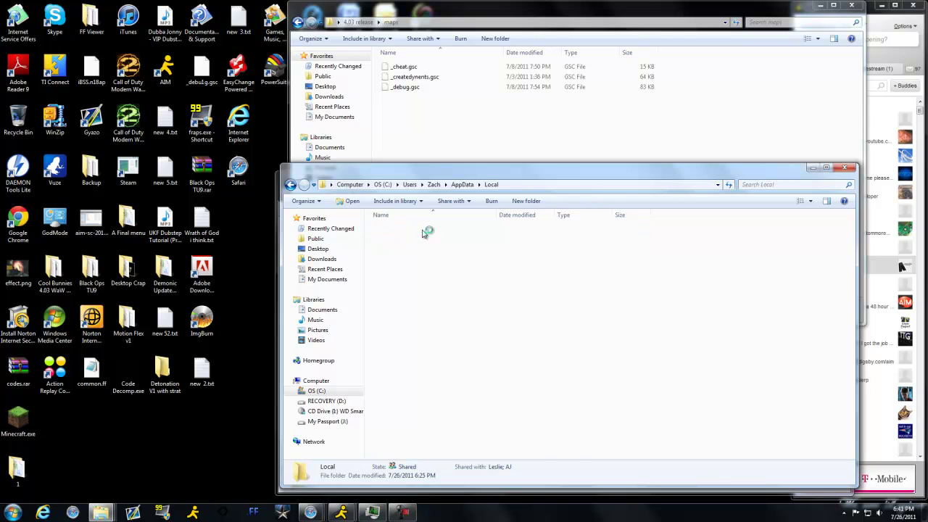
pyautogui.doubleClick(425, 230)
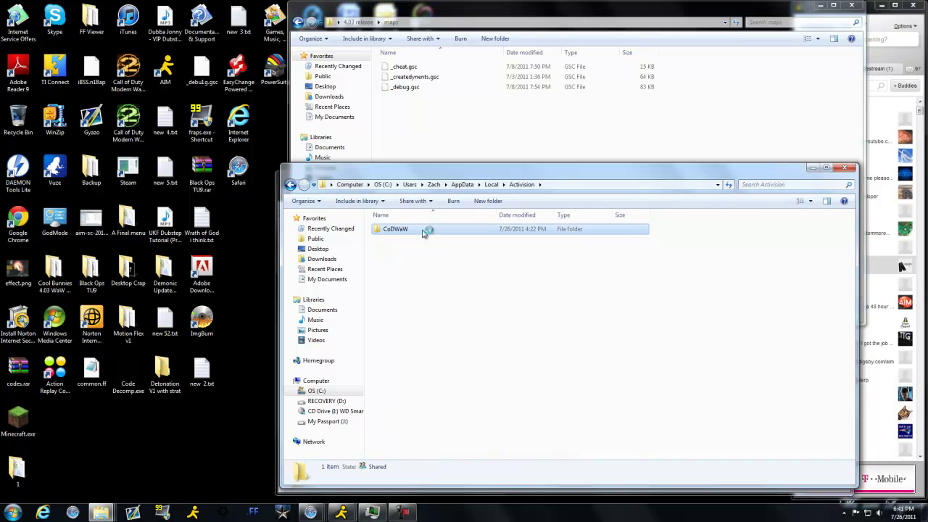
pyautogui.doubleClick(424, 231)
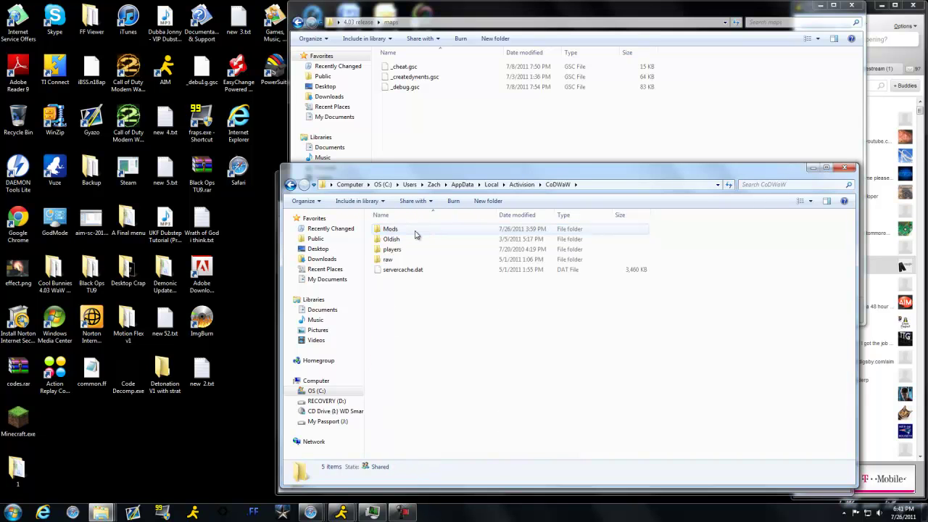
# Open the Mods folder in CoDWaW and close the maps window
pyautogui.click(416, 233)
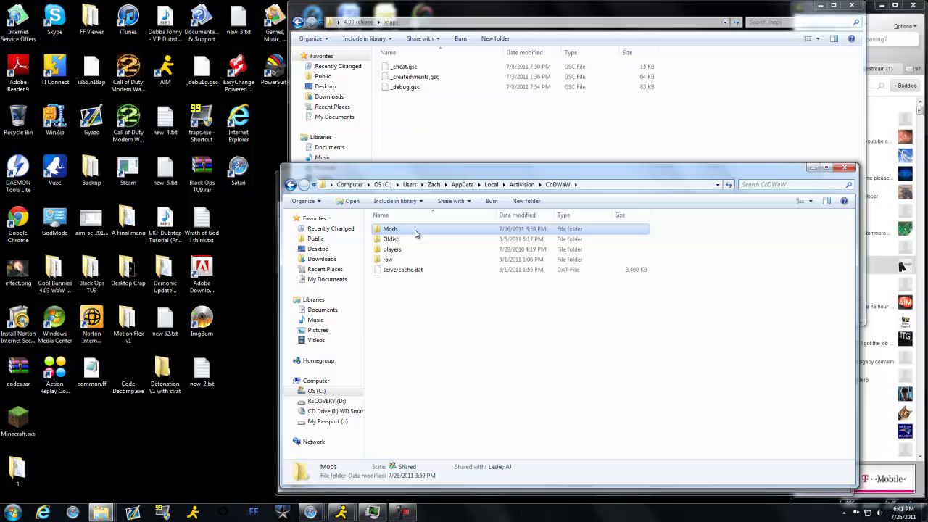
pyautogui.rightClick(436, 317)
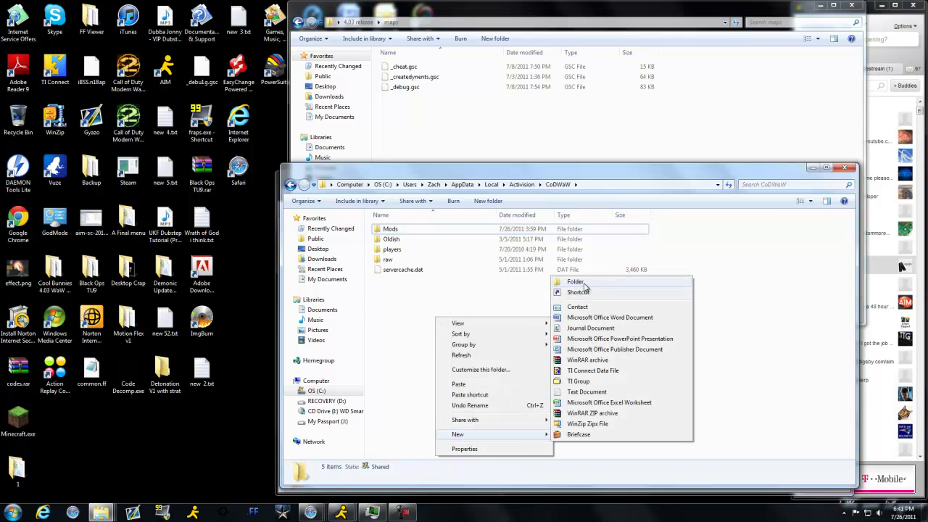
pyautogui.click(433, 231)
pyautogui.doubleClick(432, 232)
pyautogui.scroll(-4, 431, 232)
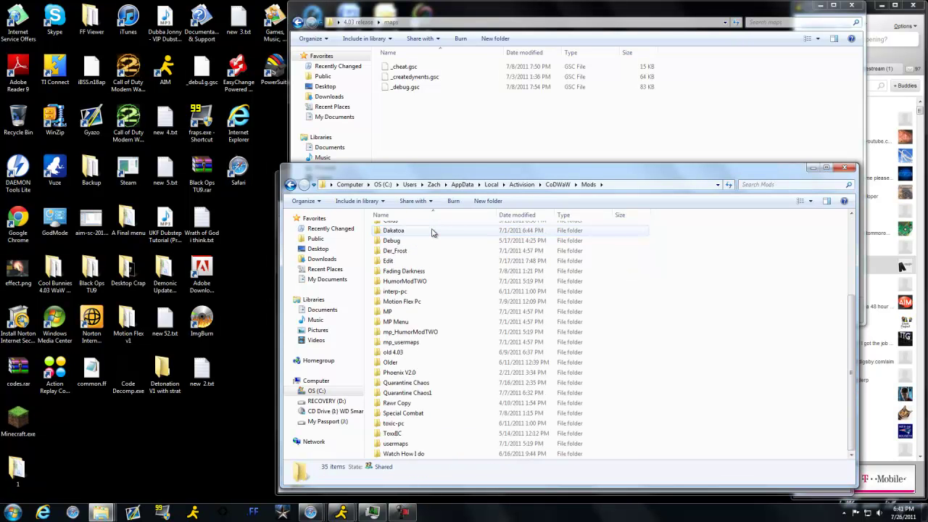
pyautogui.scroll(4, 432, 232)
pyautogui.click(852, 5)
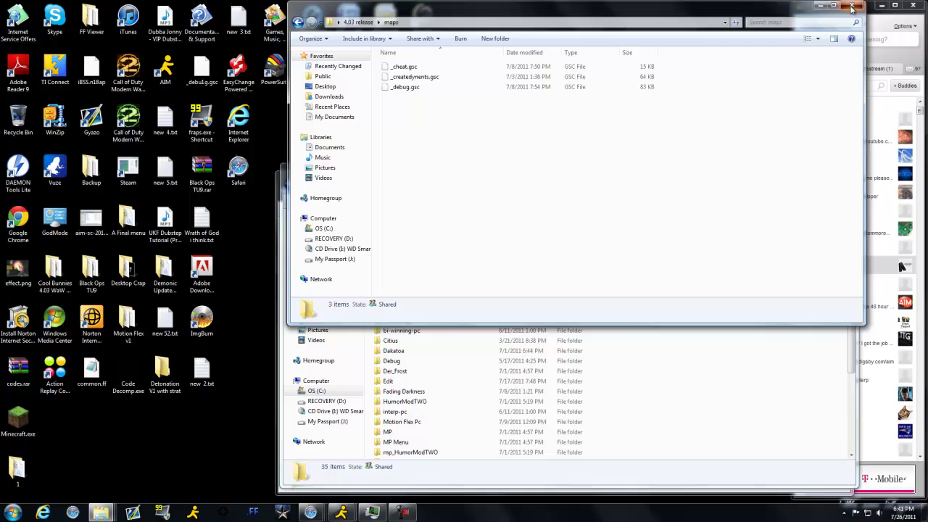
# Drag the desktop 4.03 release folder into Mods, confirming the 4.03 release and maps merges
pyautogui.moveTo(421, 69)
pyautogui.mouseDown()
pyautogui.moveTo(480, 80)
pyautogui.moveTo(378, 249)
pyautogui.mouseUp()
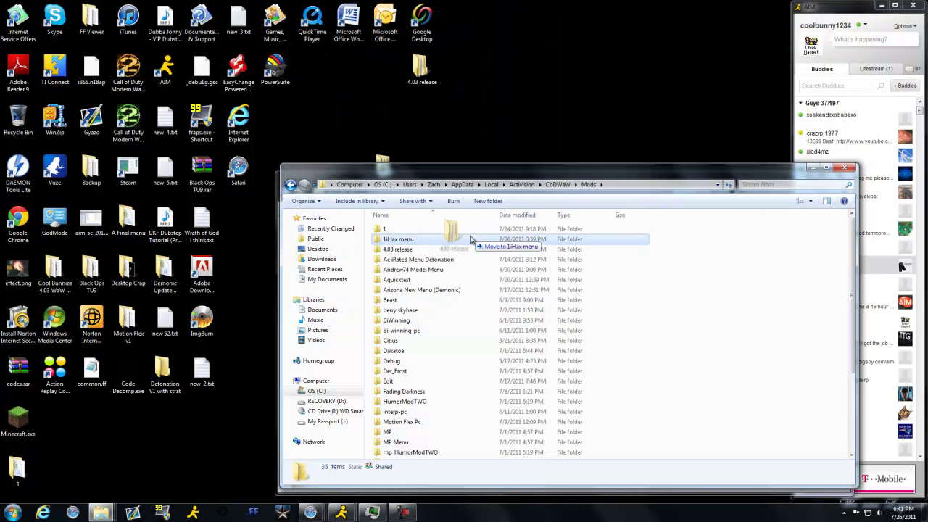
pyautogui.moveTo(378, 249); pyautogui.dragTo(749, 242)
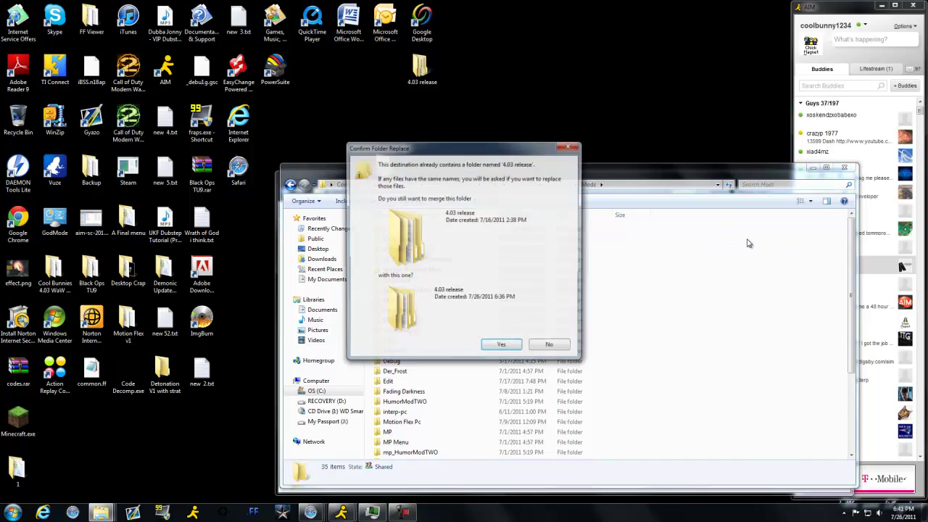
pyautogui.click(501, 343)
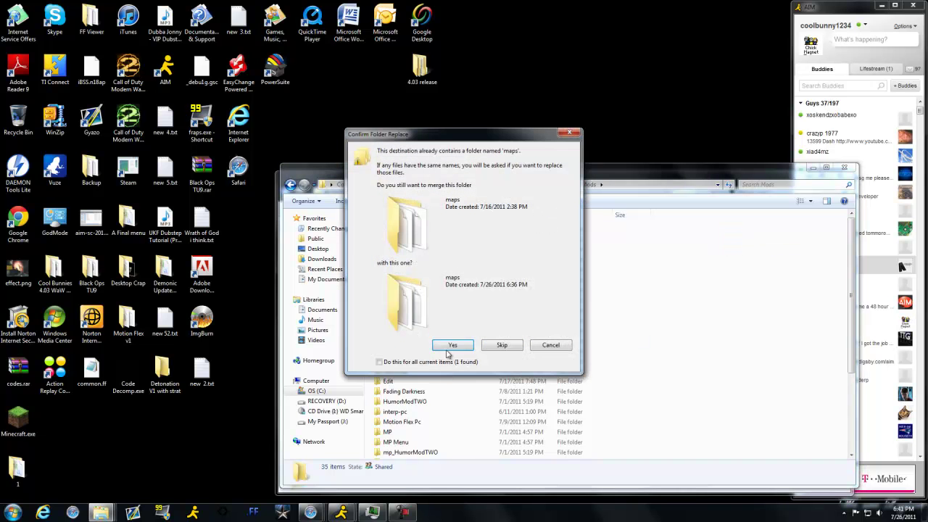
pyautogui.click(448, 346)
pyautogui.click(447, 347)
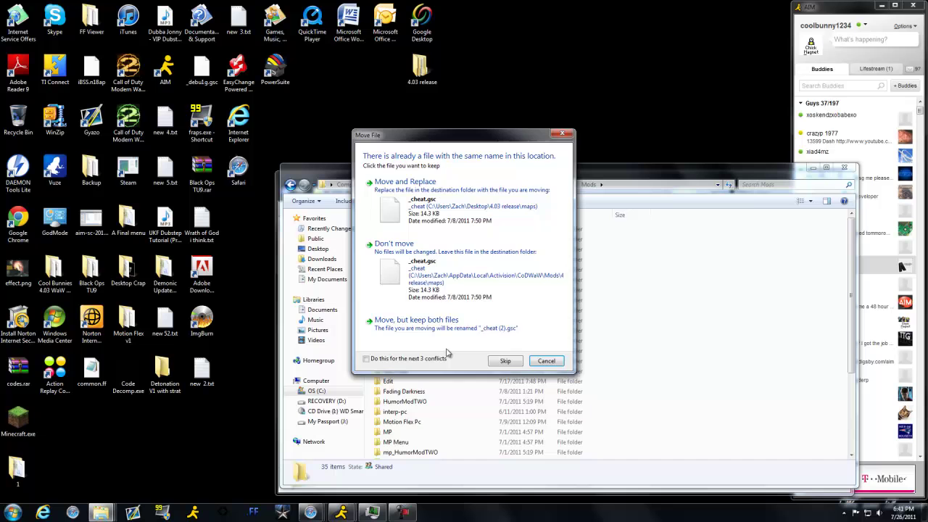
# Replace the conflicting files, merge the sp folder, and replace colt and remaining conflicts
pyautogui.click(464, 218)
pyautogui.click(464, 219)
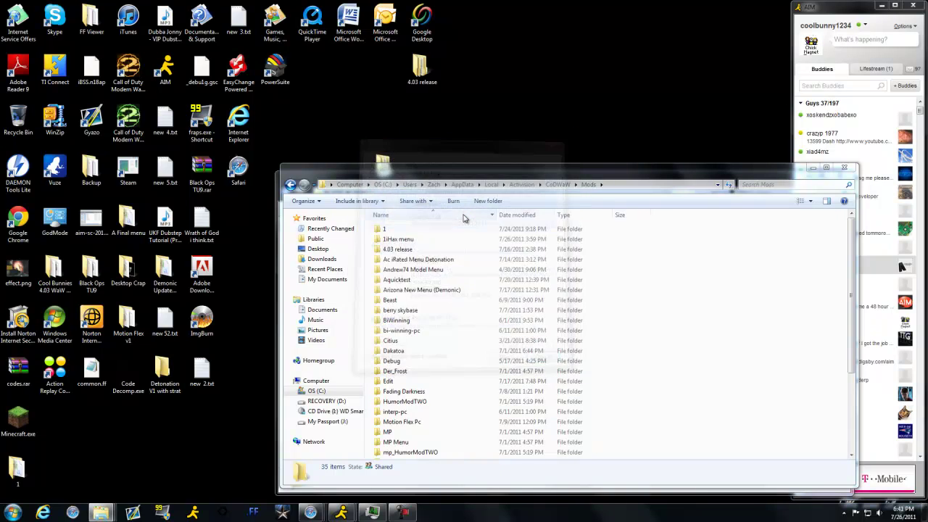
pyautogui.click(464, 219)
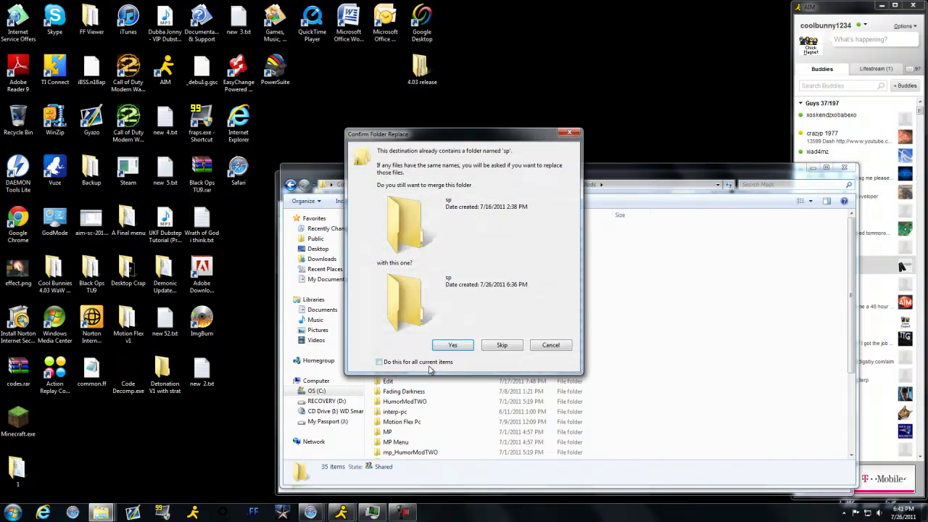
pyautogui.click(453, 347)
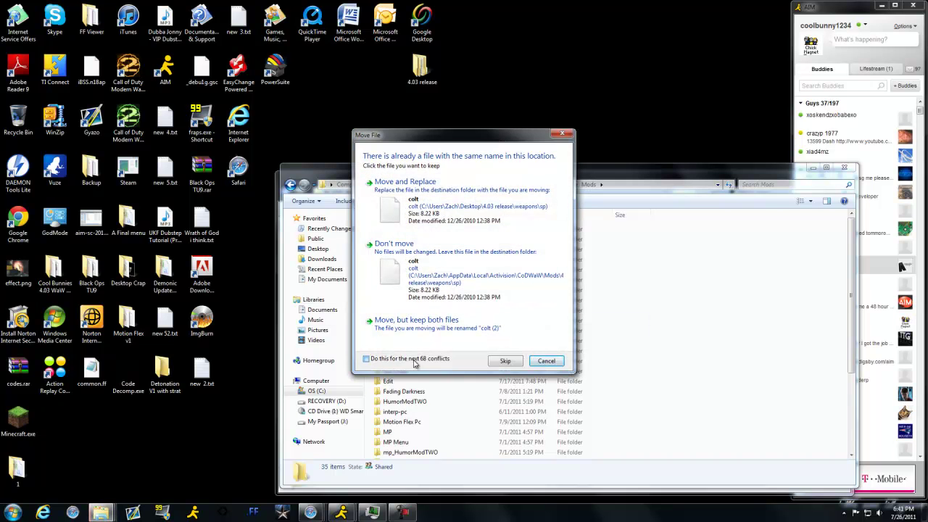
pyautogui.click(475, 185)
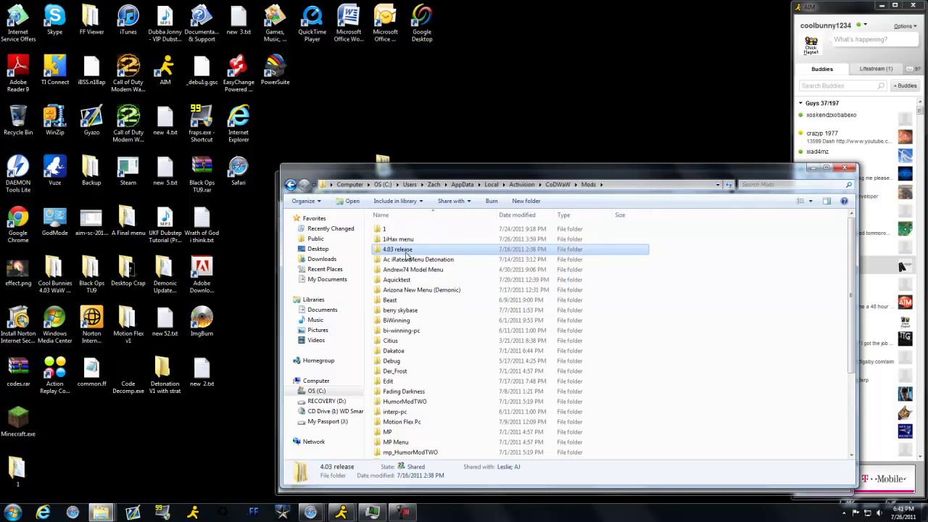
# Minimize the Mods Explorer window
pyautogui.click(812, 172)
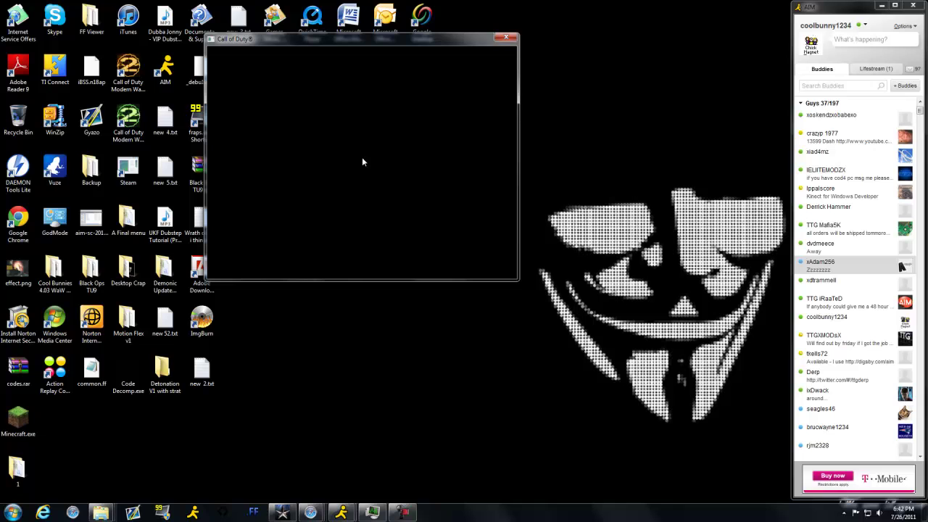
# Decline the online profile, skip profile selection, and launch 4.03 release from MODS
pyautogui.click(267, 188)
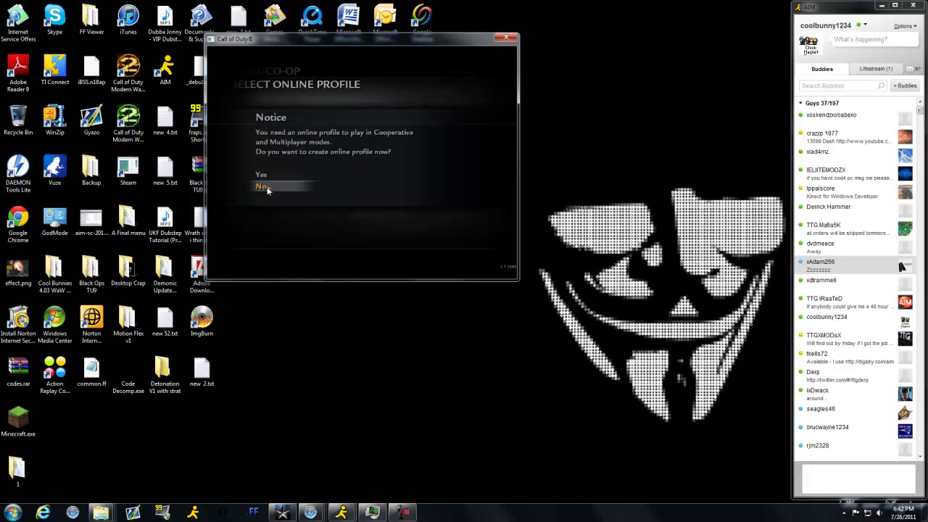
pyautogui.click(339, 184)
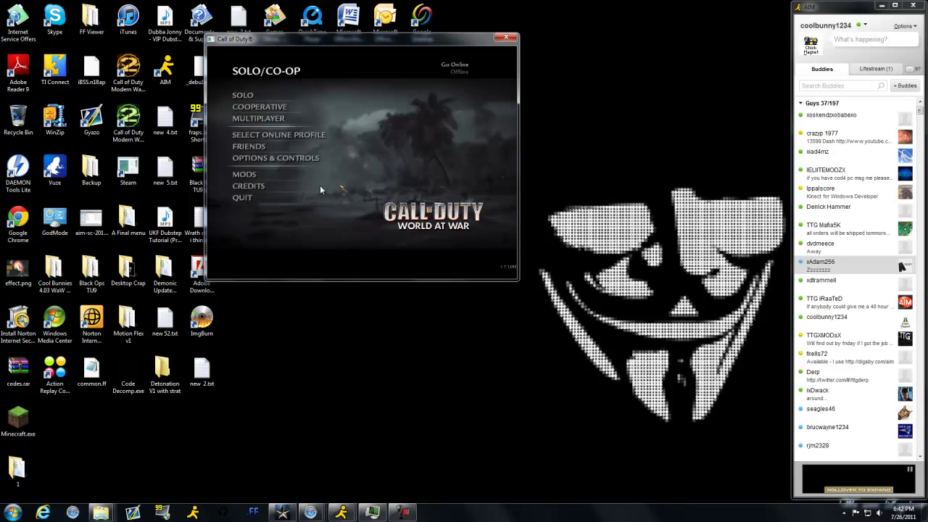
pyautogui.click(275, 175)
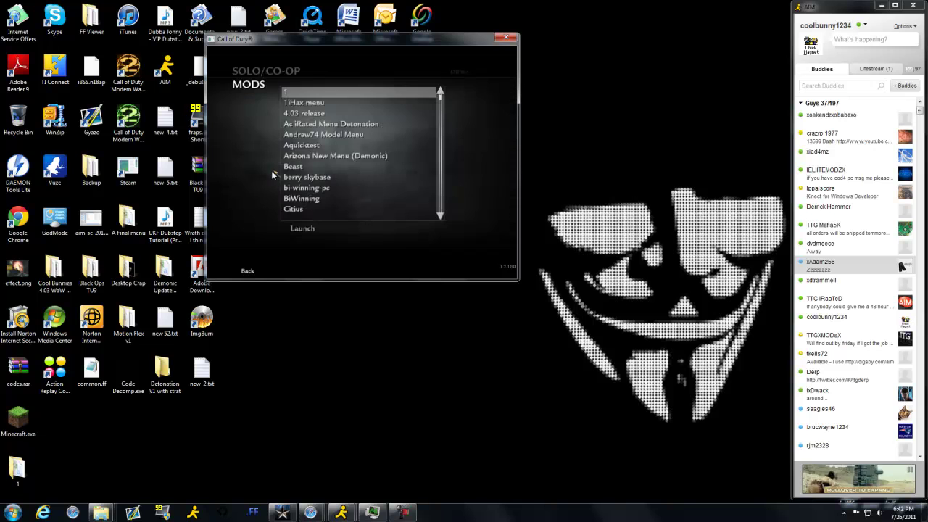
pyautogui.click(315, 116)
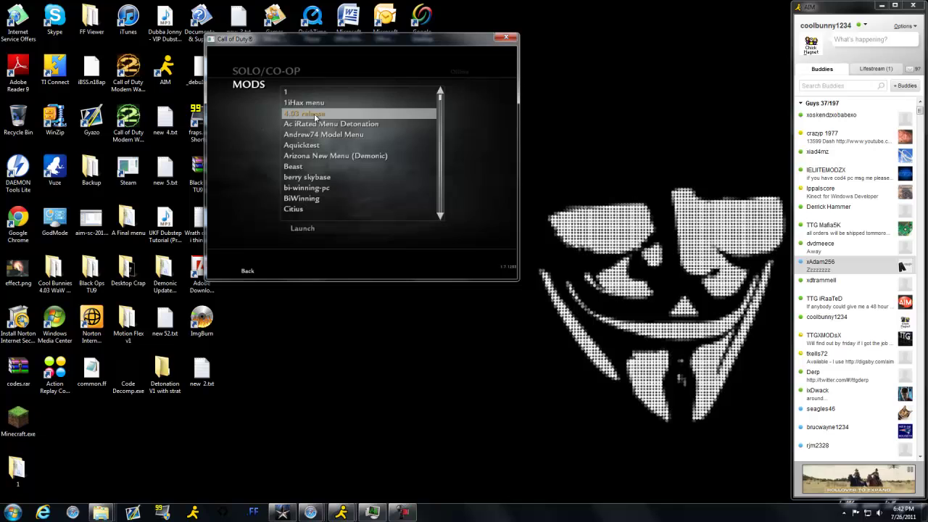
pyautogui.doubleClick(314, 114)
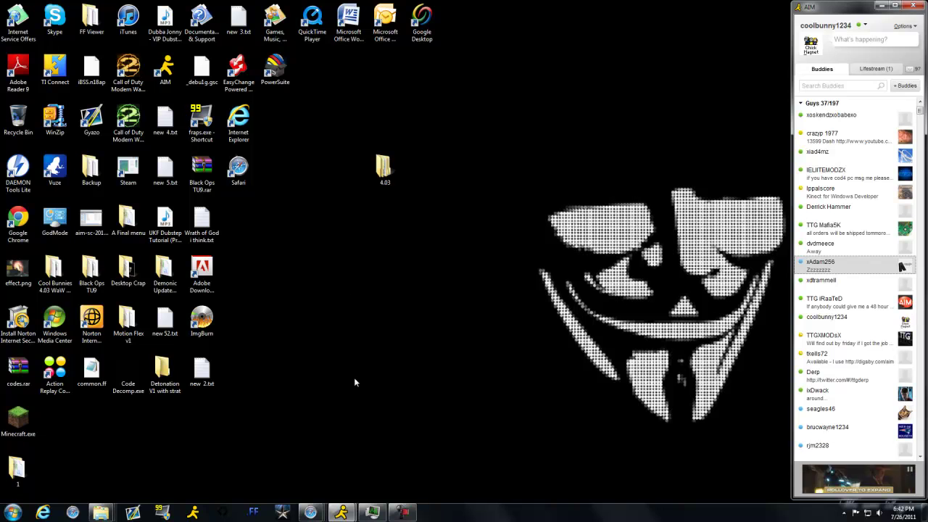
# Bring the game window back and choose RESUME CARNAGE to continue playing
pyautogui.click(400, 512)
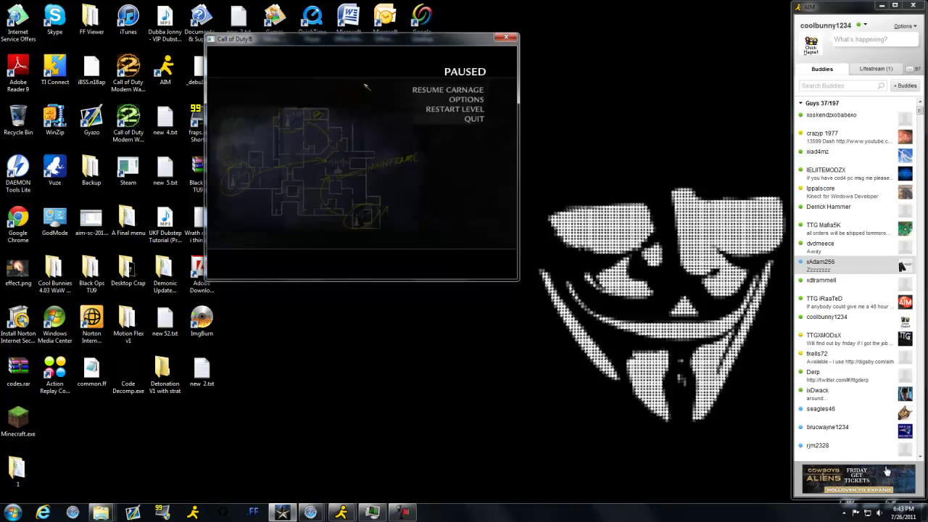
pyautogui.click(456, 90)
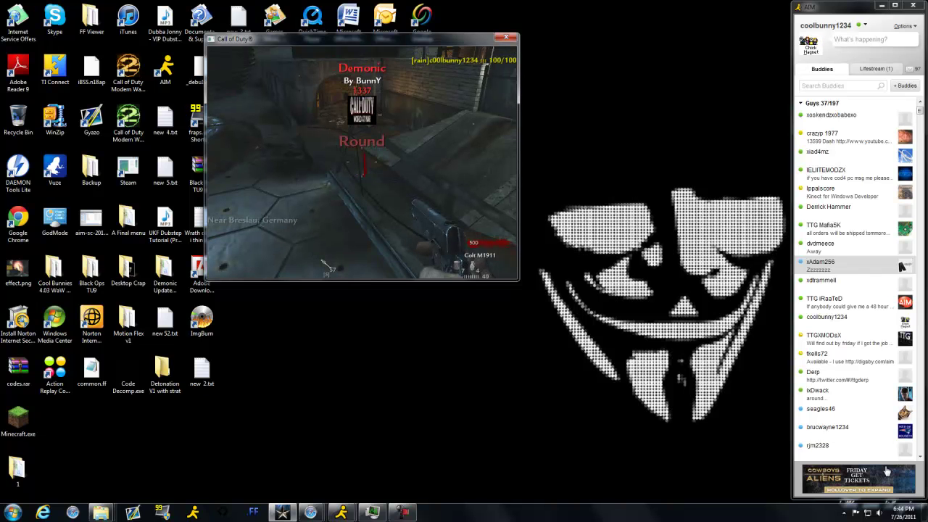